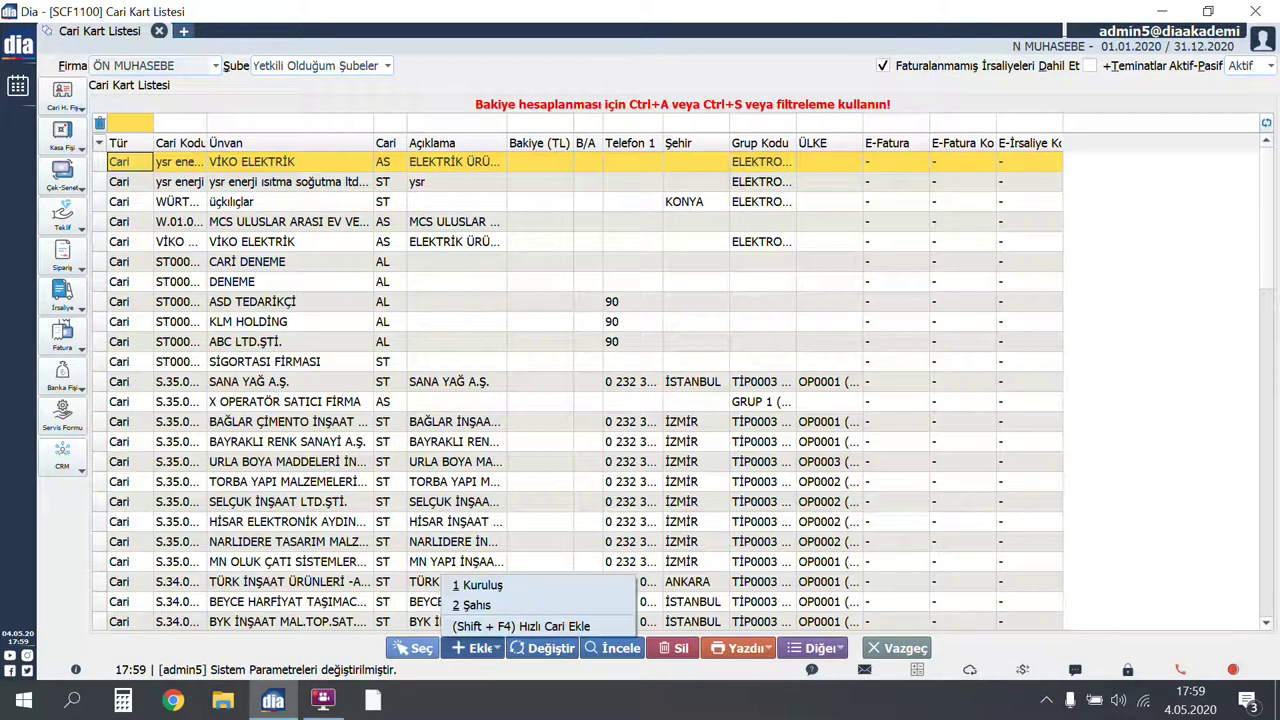
Step: Add a new Kuruluş account card titled DENEME FİRMASI and set its risk limit to 5000 TL
click(502, 590)
text(DENEME FİRMASI)
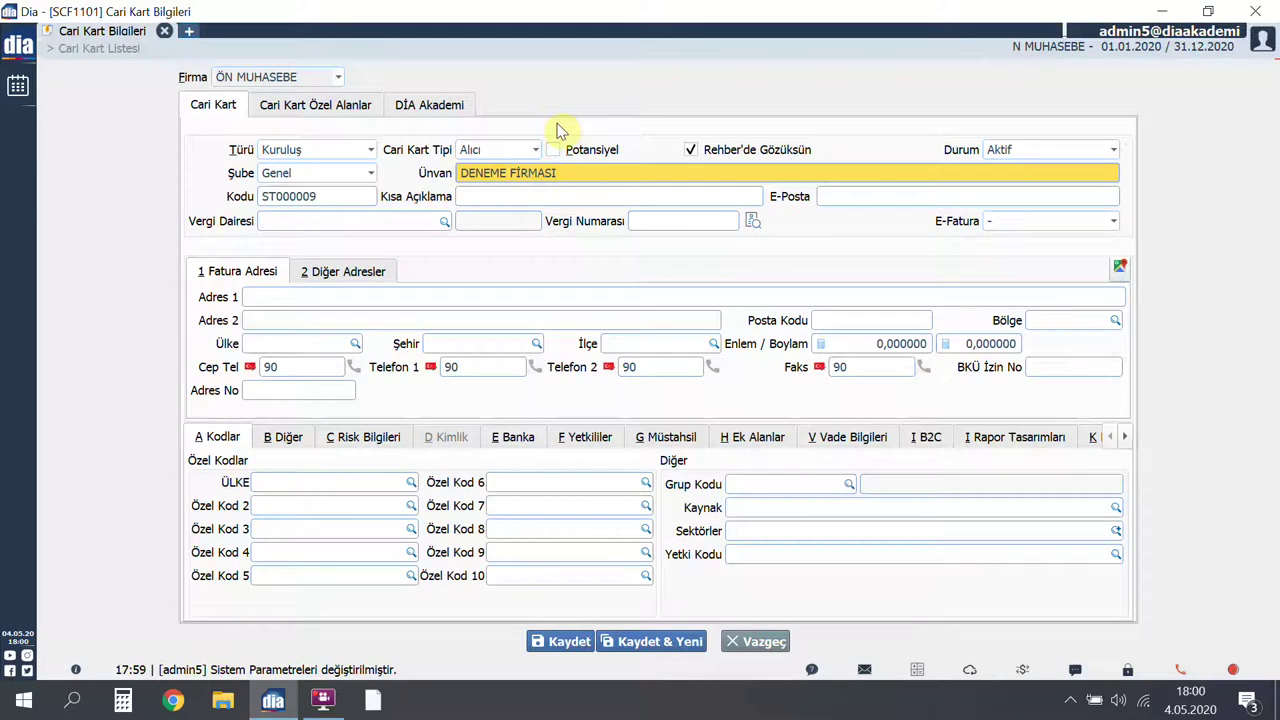
click(395, 440)
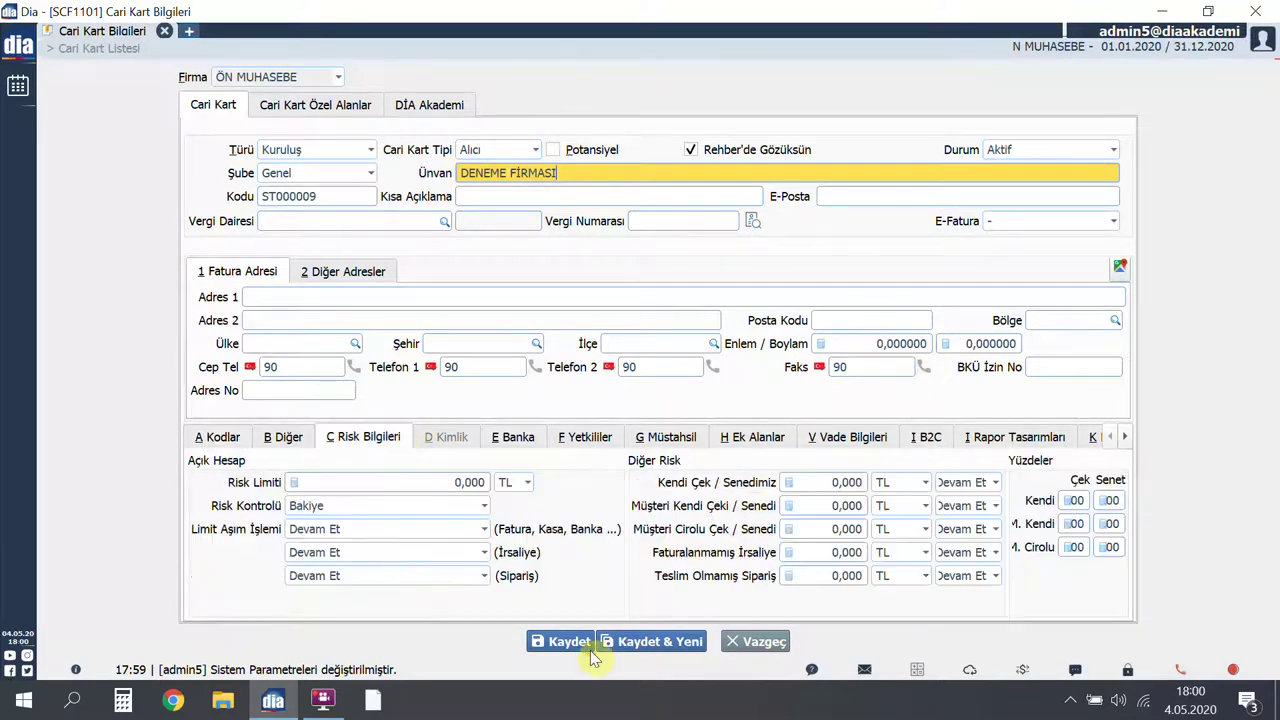
click(460, 482)
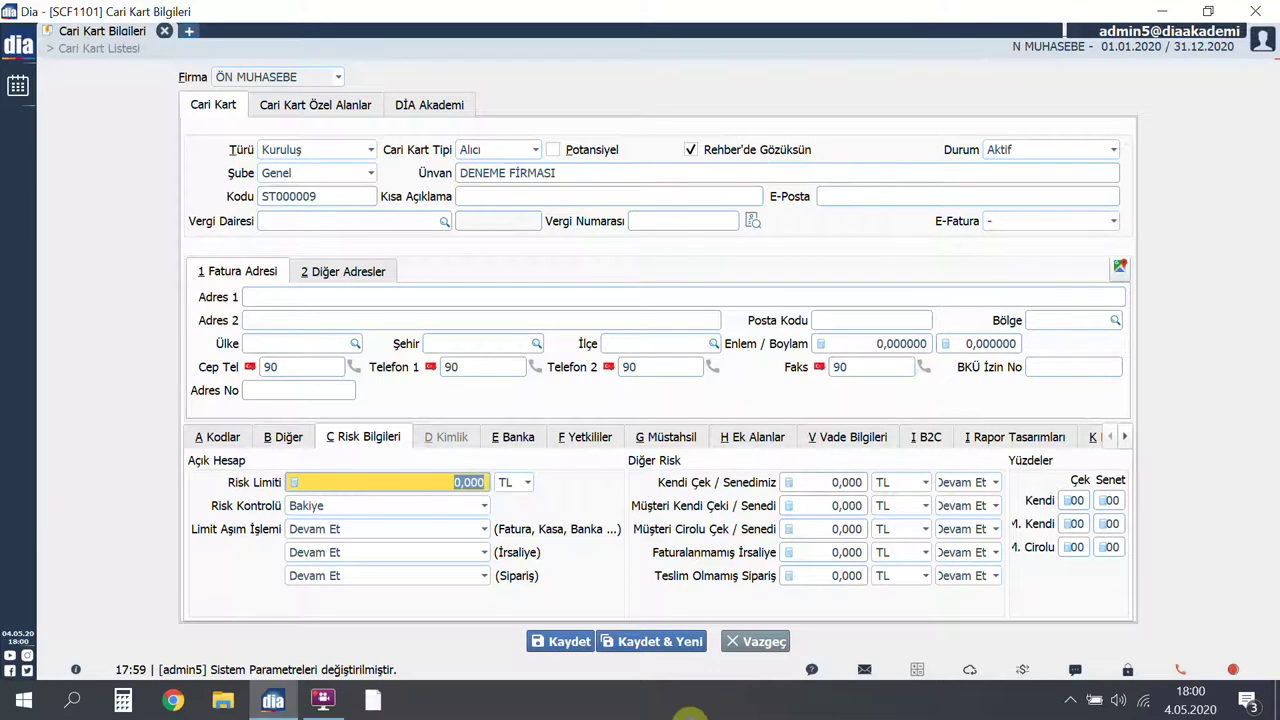
text(5000)
Step: Set the limit-exceeded action to Uyarı Ver for invoices/cash/bank, delivery notes and orders, and save the account card
click(310, 530)
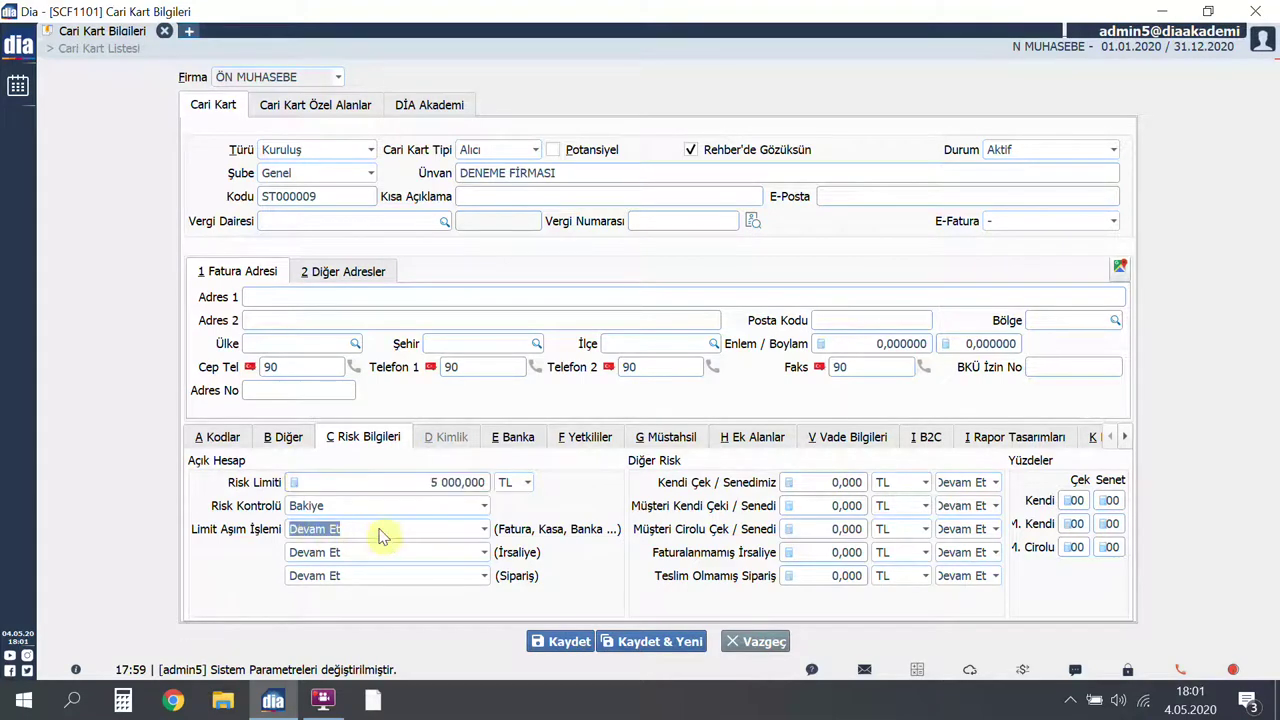
click(480, 536)
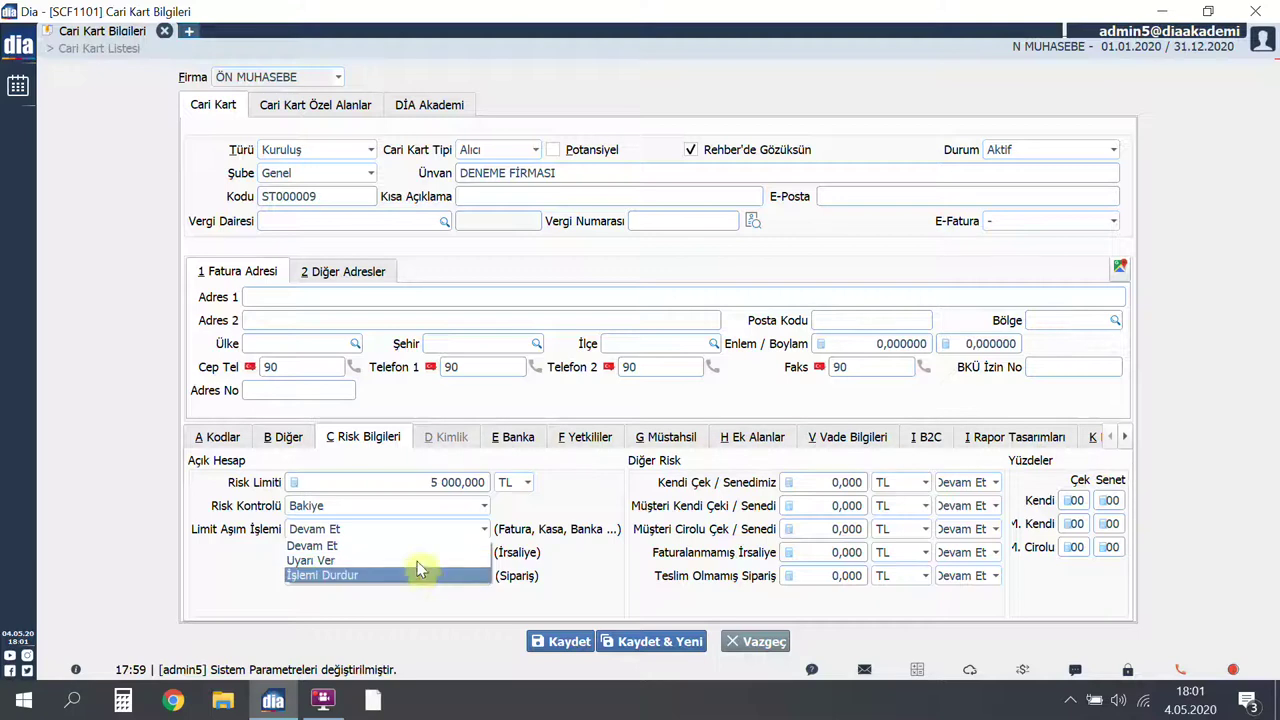
key(Up)
key(Tab)
click(480, 556)
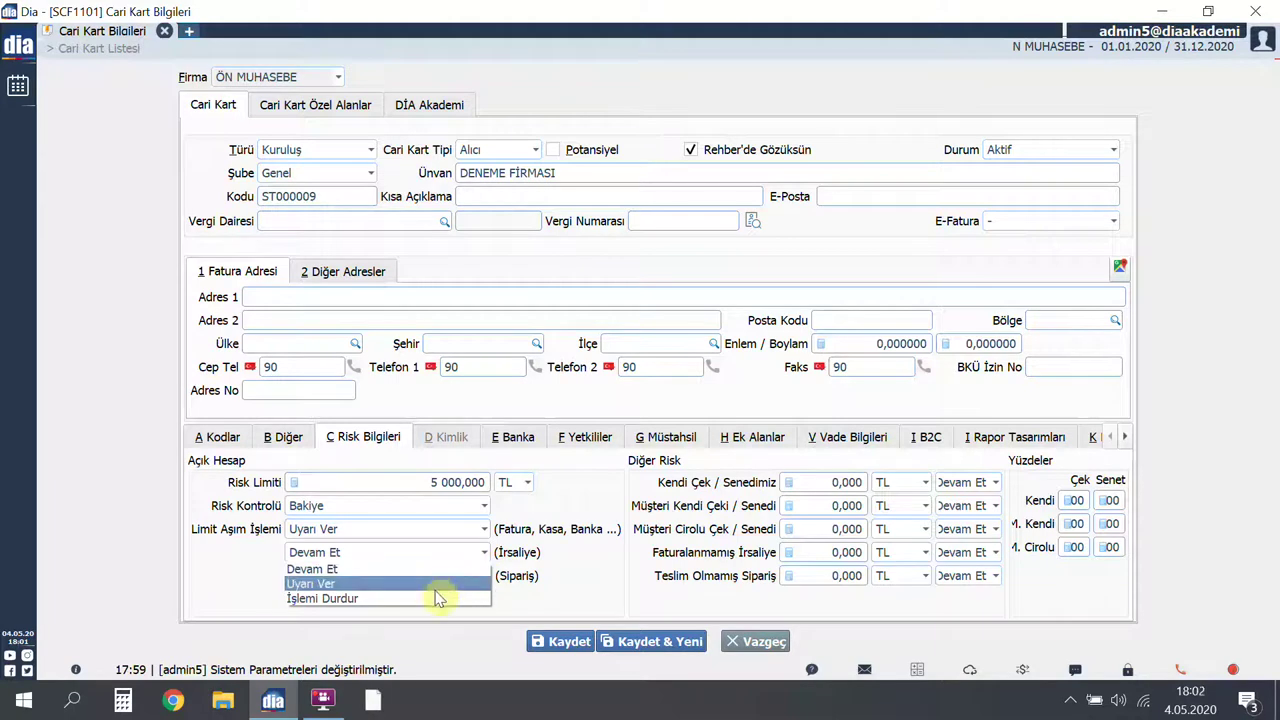
key(Tab)
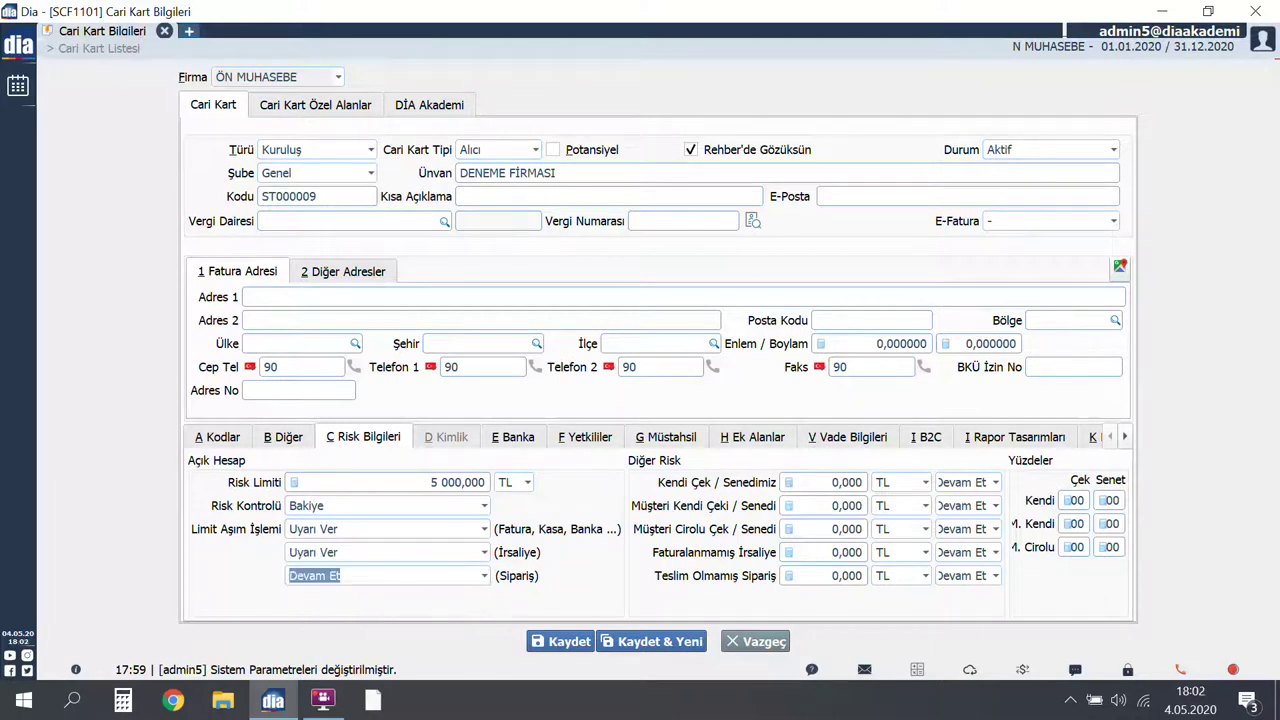
click(476, 580)
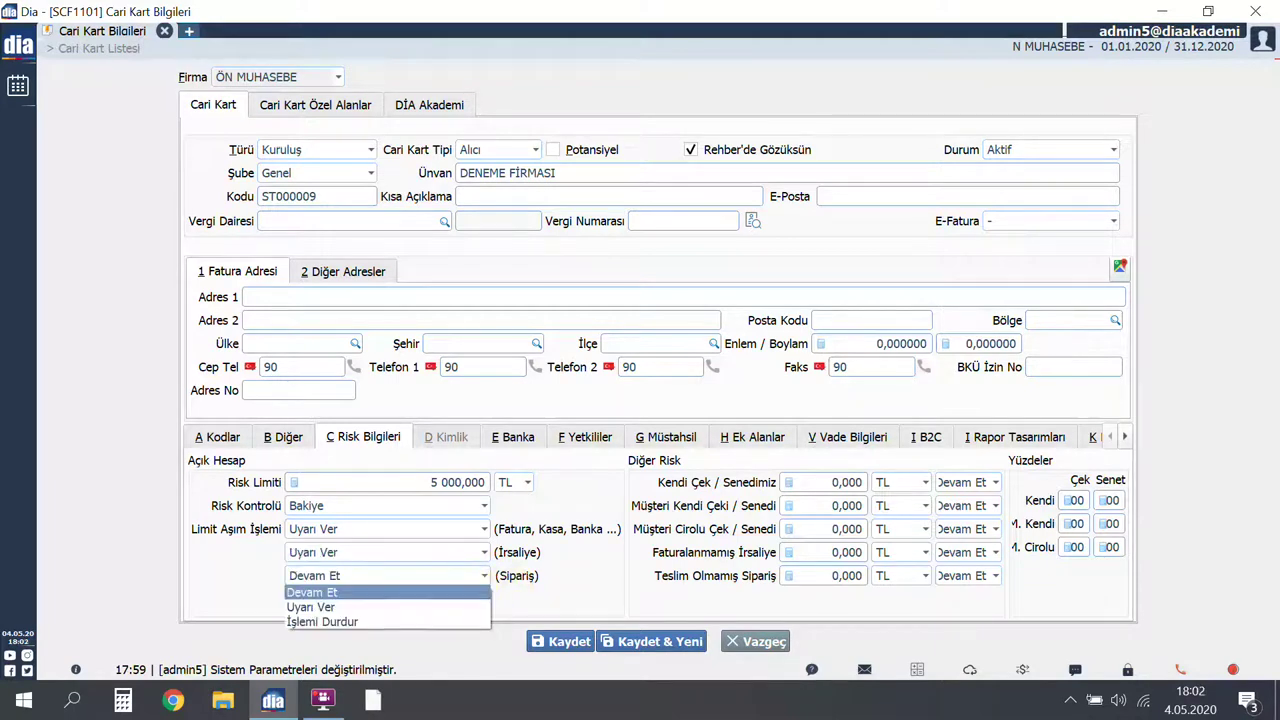
click(434, 606)
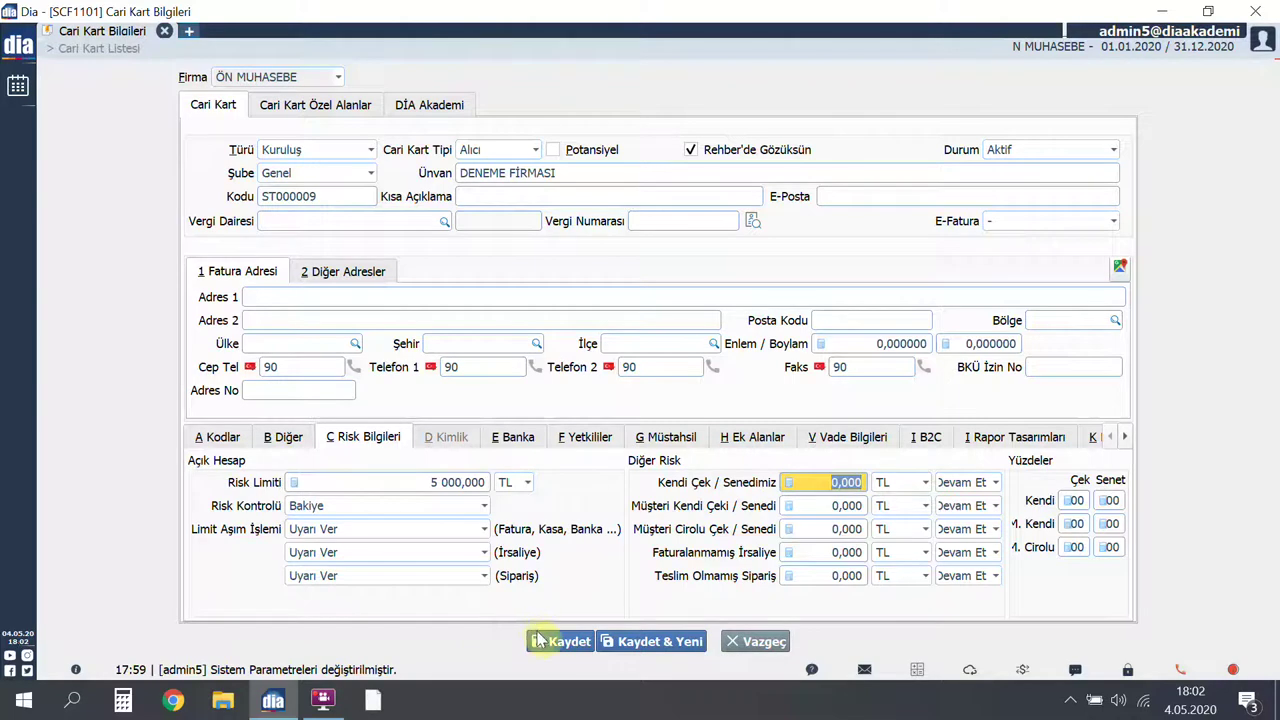
key(F2)
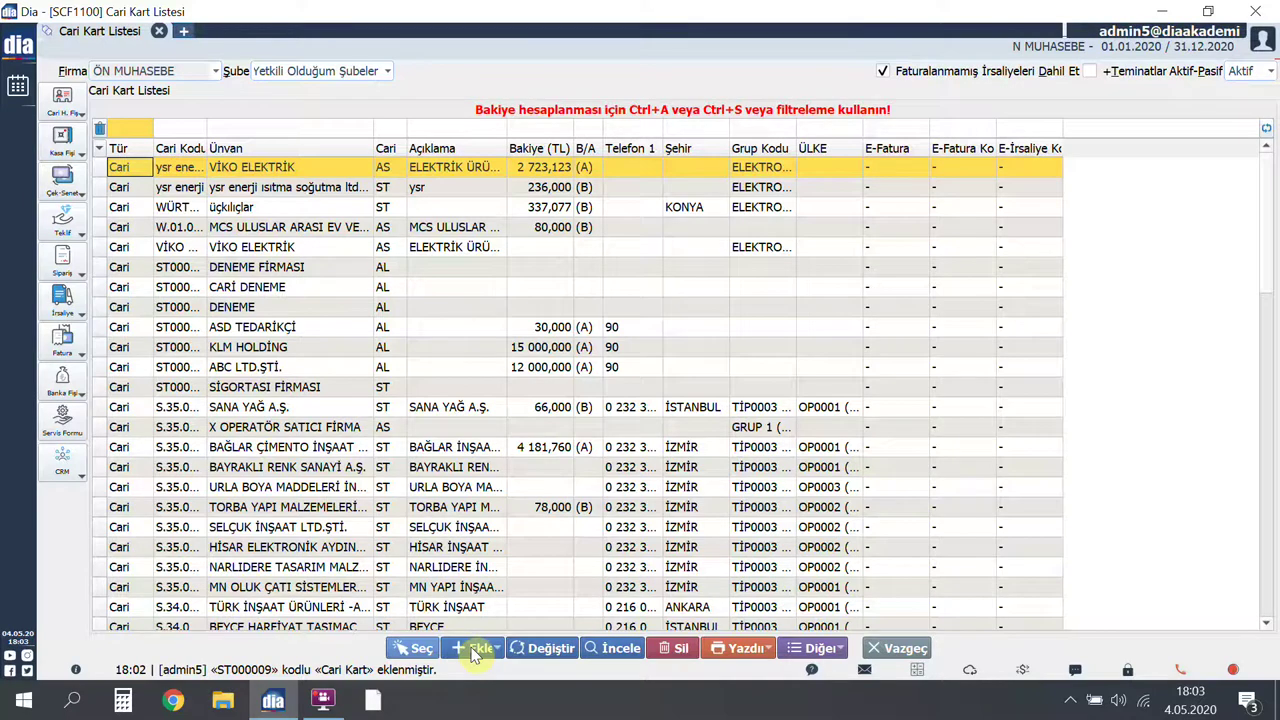
Step: Open Sistem Parametreleri in a new tab and filter the parameters by RİSK
key(ctrl+t)
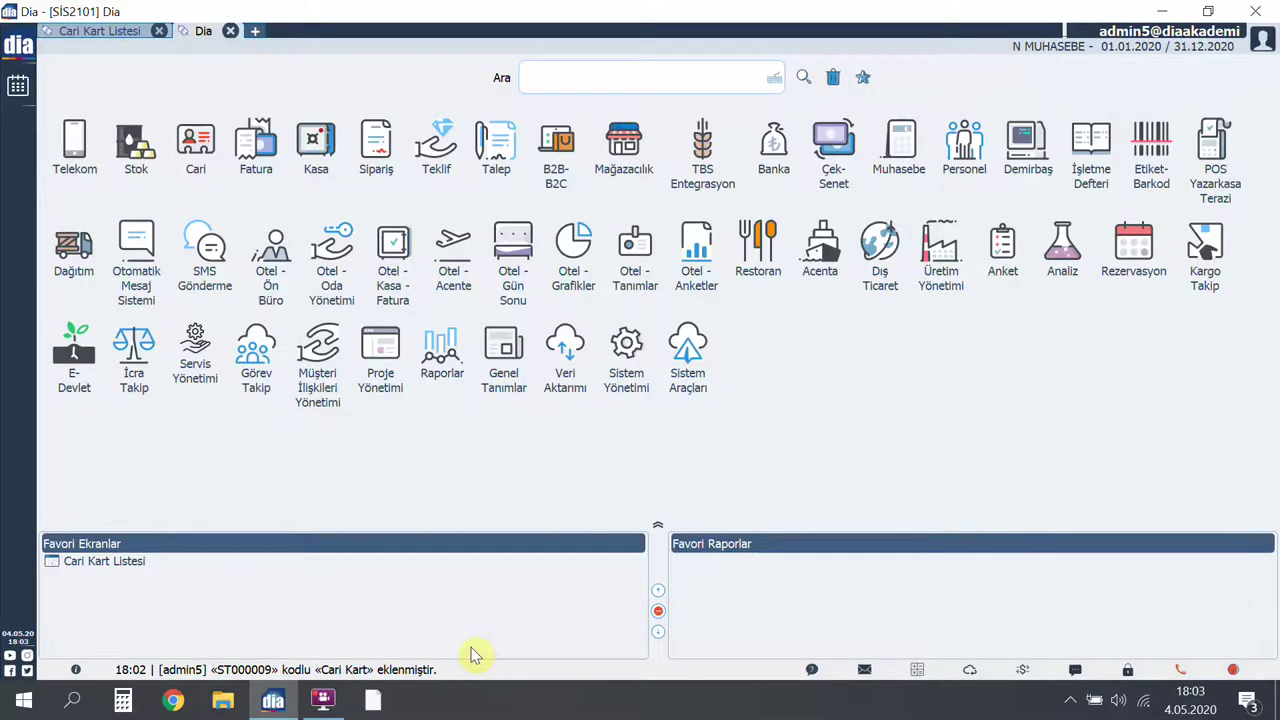
key(ctrl+m)
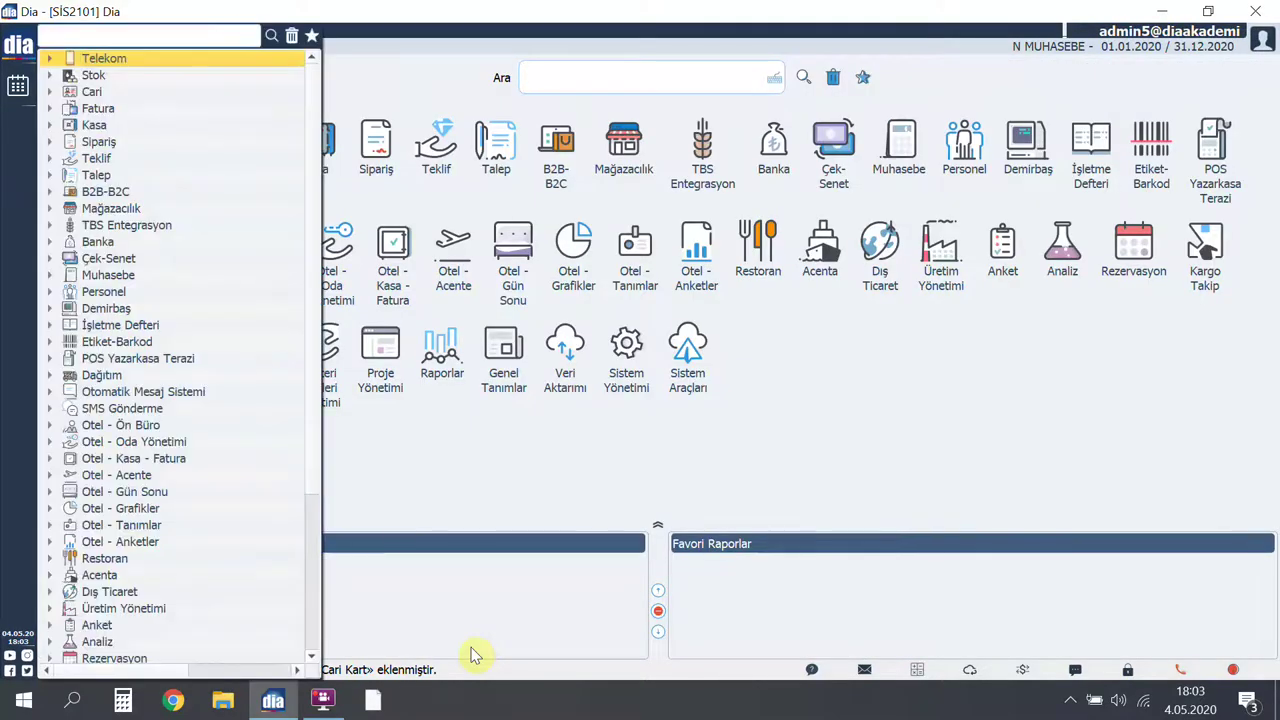
text(sistem parametreleri)
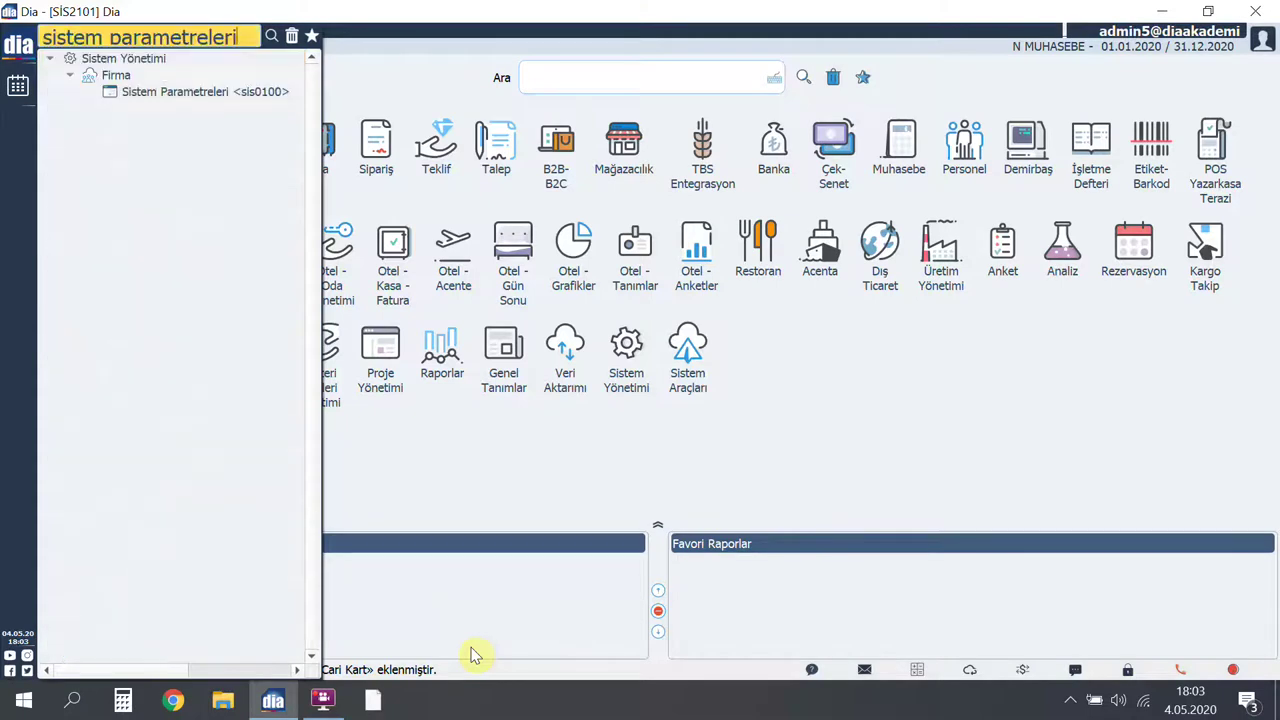
double_click(236, 93)
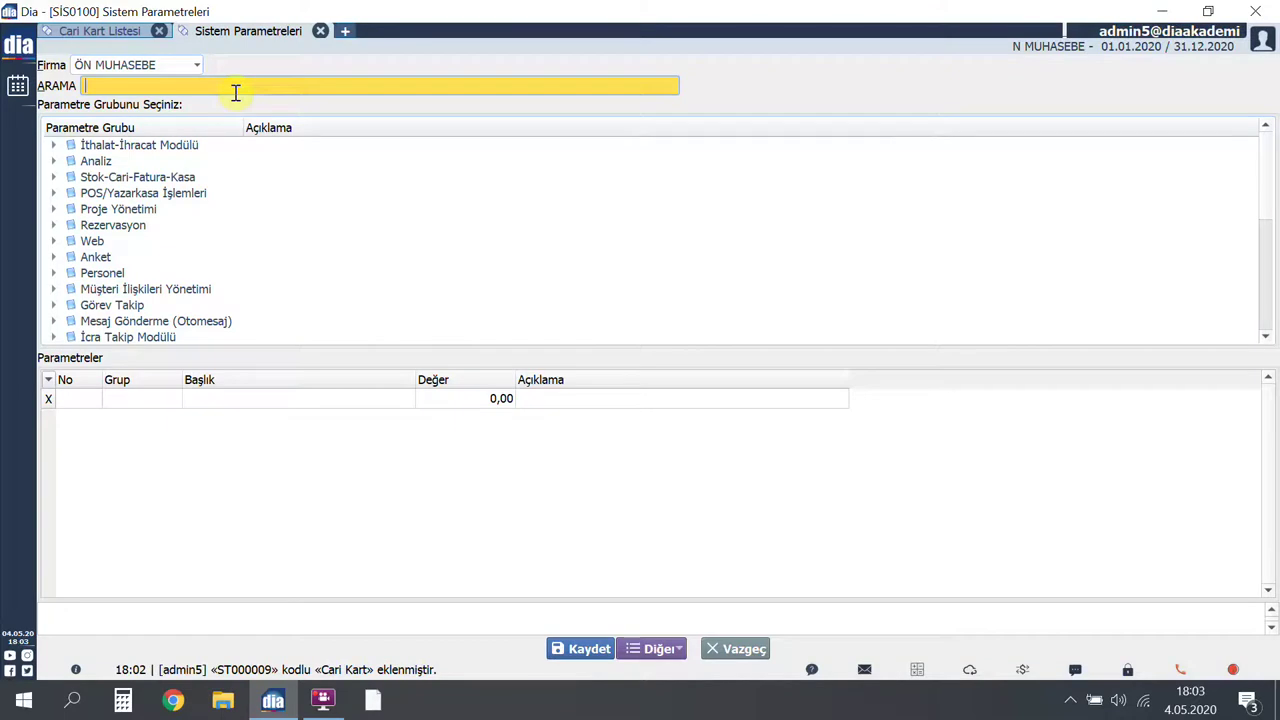
text(RİSK)
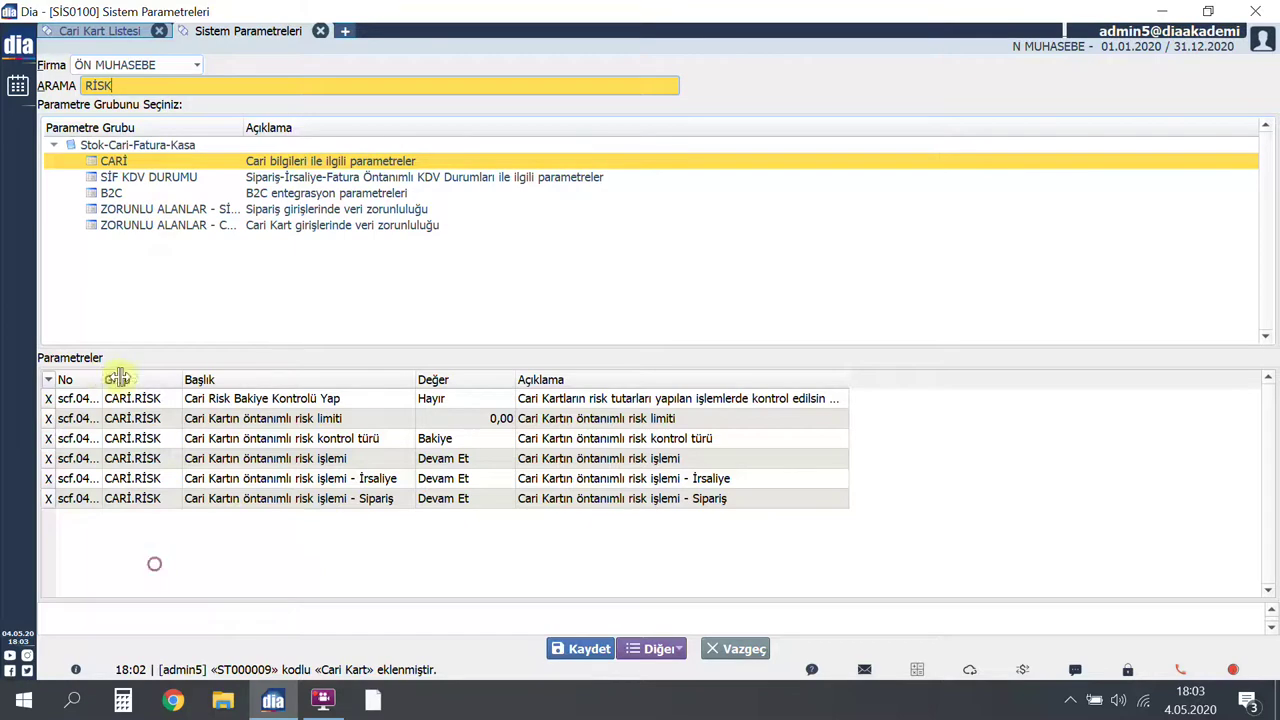
Step: Widen the parameter columns, set Cari Risk Bakiye Kontrolü Yap to Evet and the default account risk limit to 6000
drag(114, 377, 154, 380)
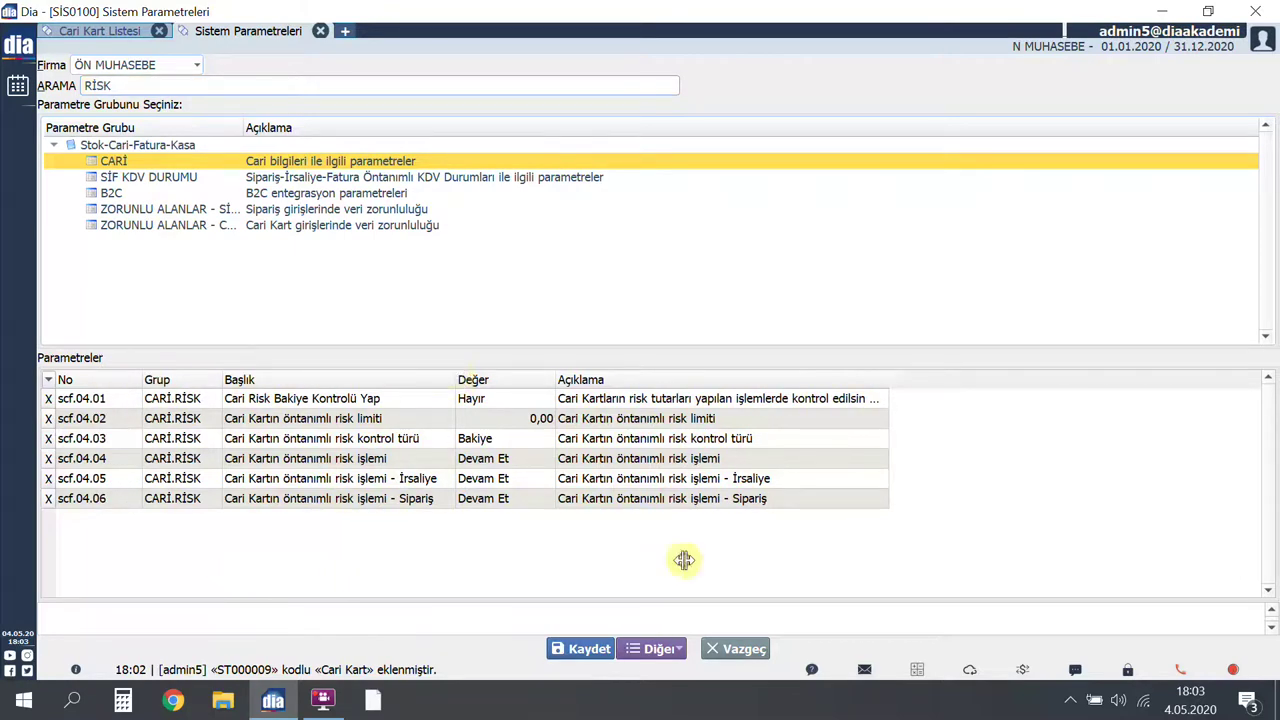
drag(556, 380, 648, 380)
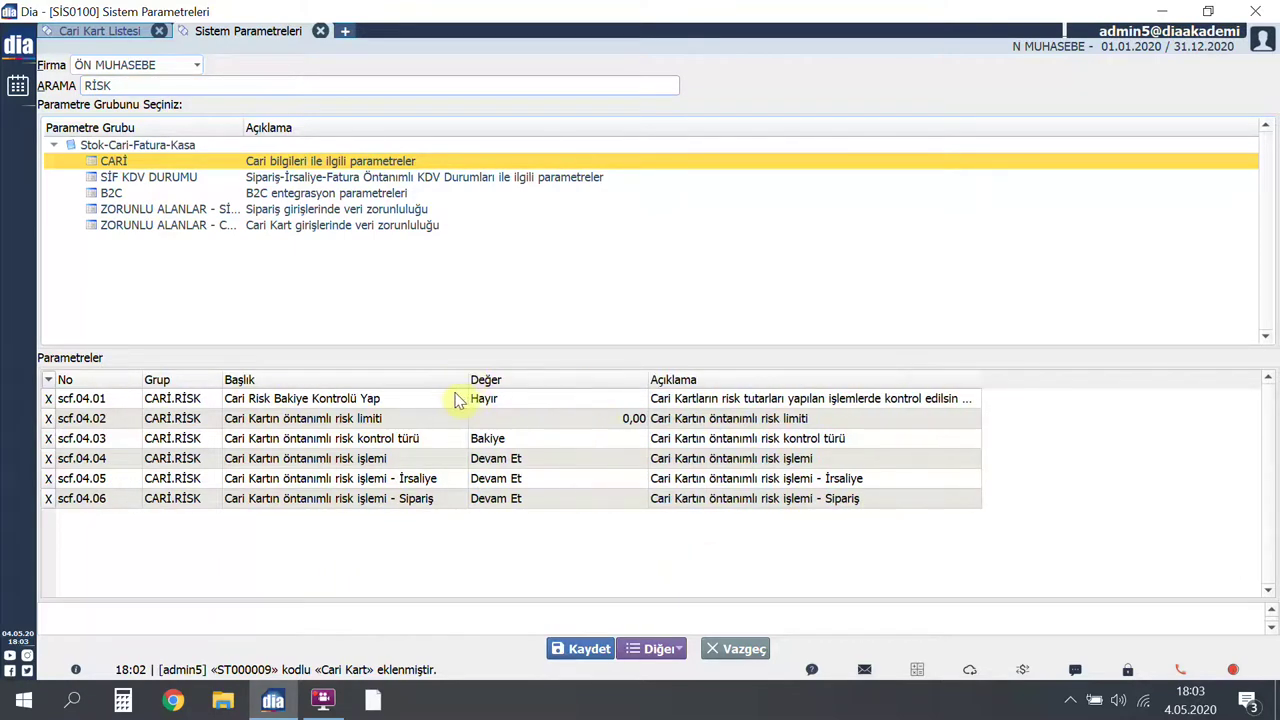
click(590, 408)
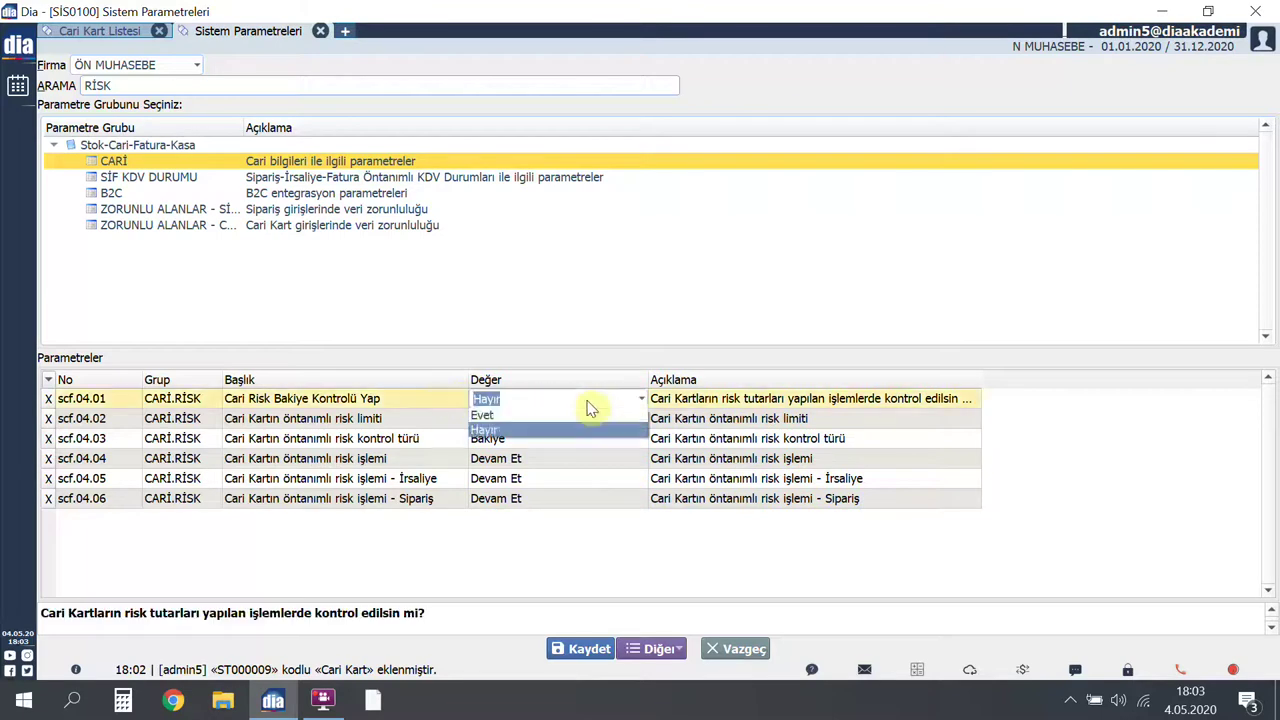
key(Return)
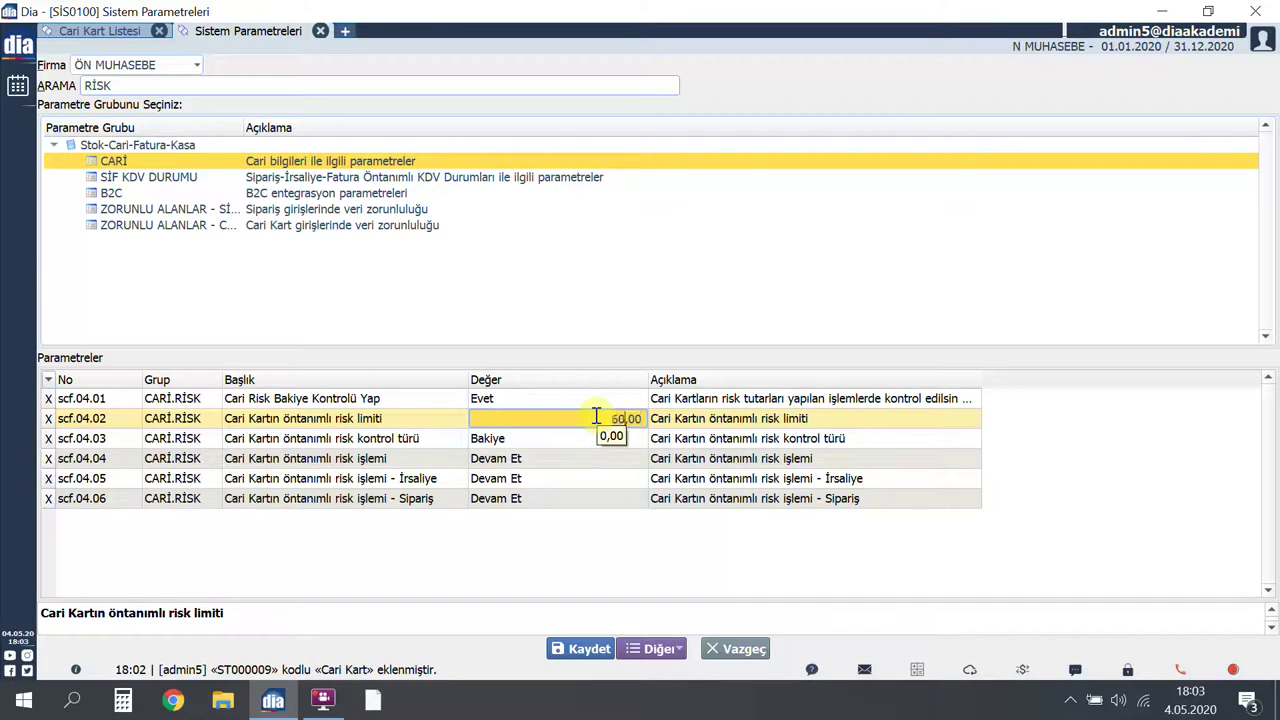
text(6000)
key(Return)
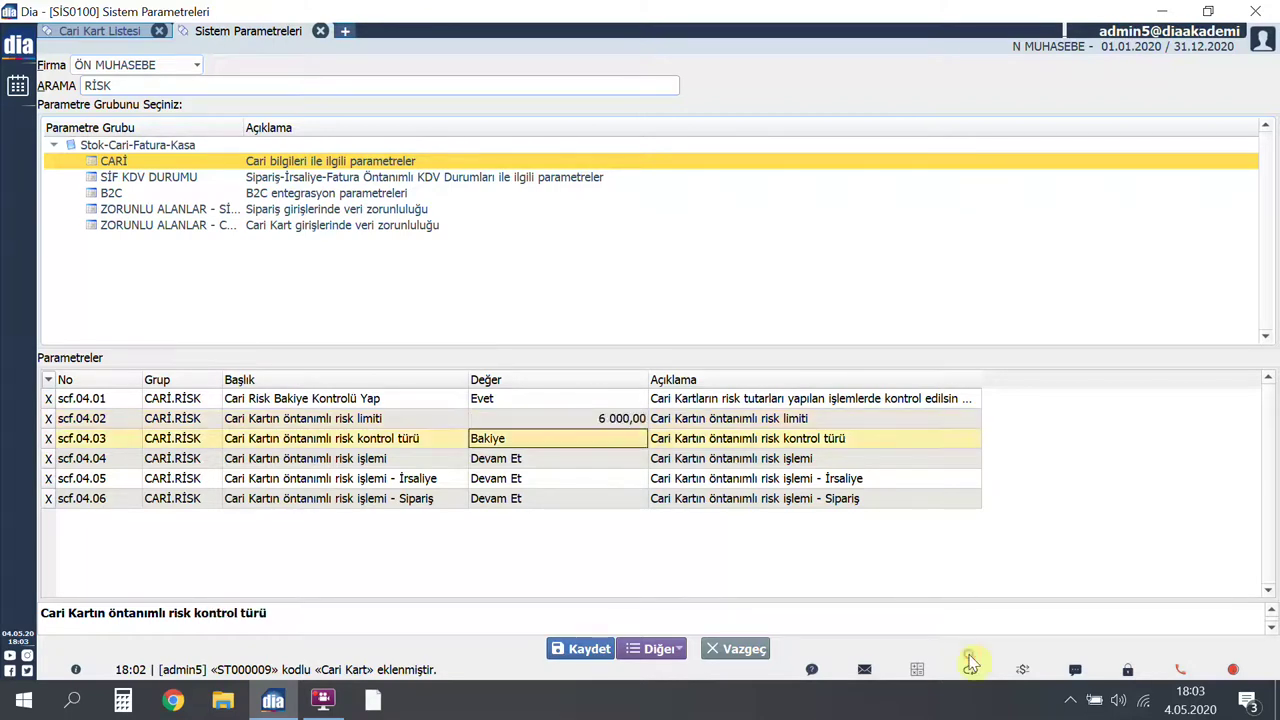
Step: Leave the default risk control type at Bakiye and general action at Devam Et, set İrsaliye and Sipariş actions to Uyarı Ver, and save the parameters
click(640, 440)
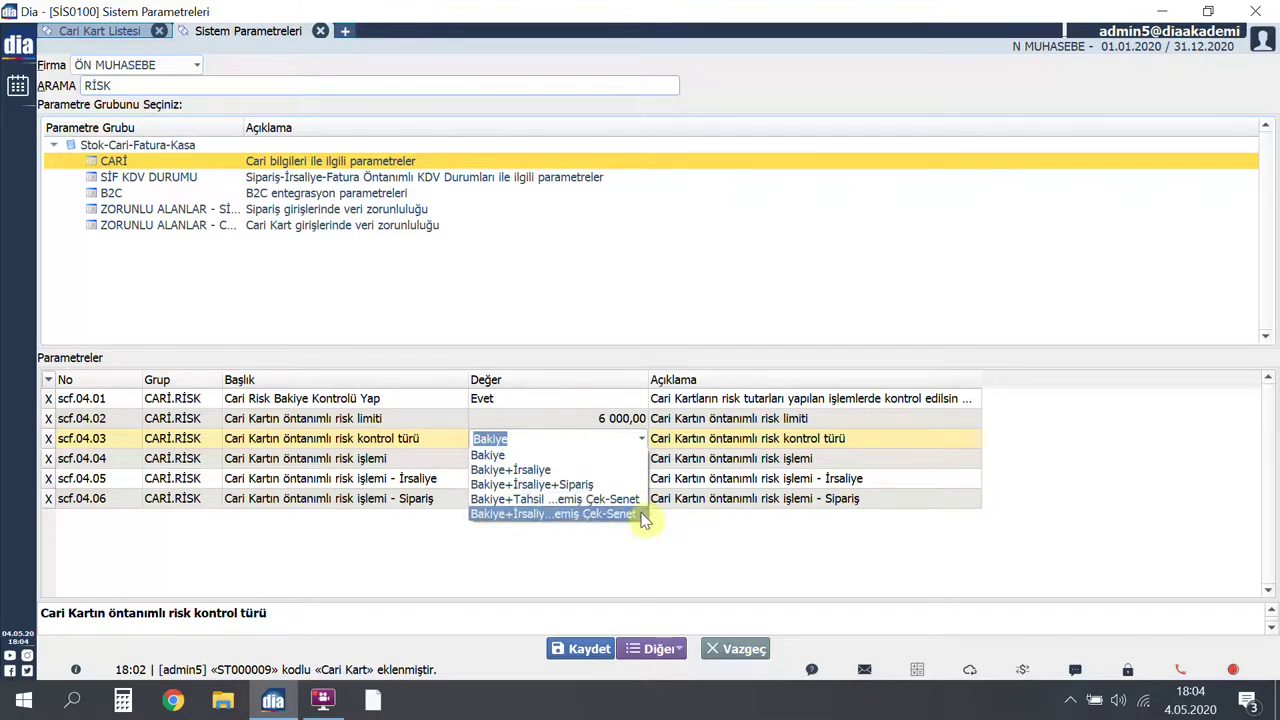
click(614, 454)
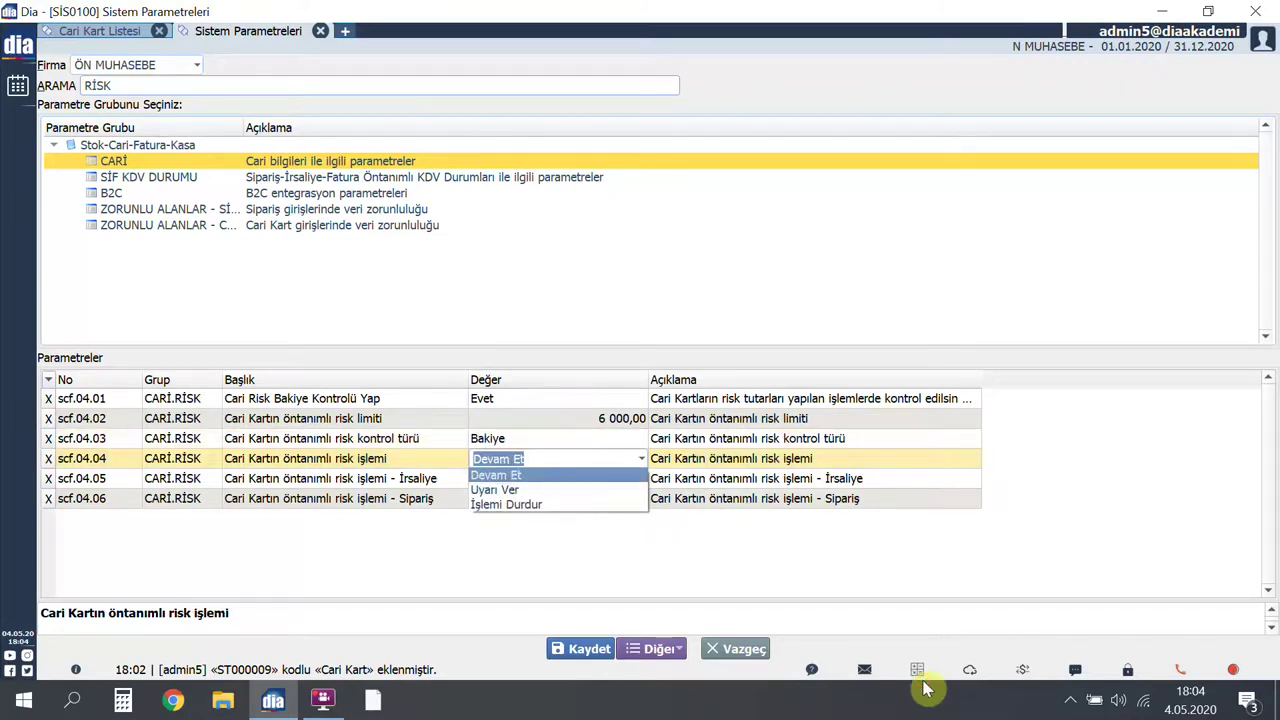
click(610, 476)
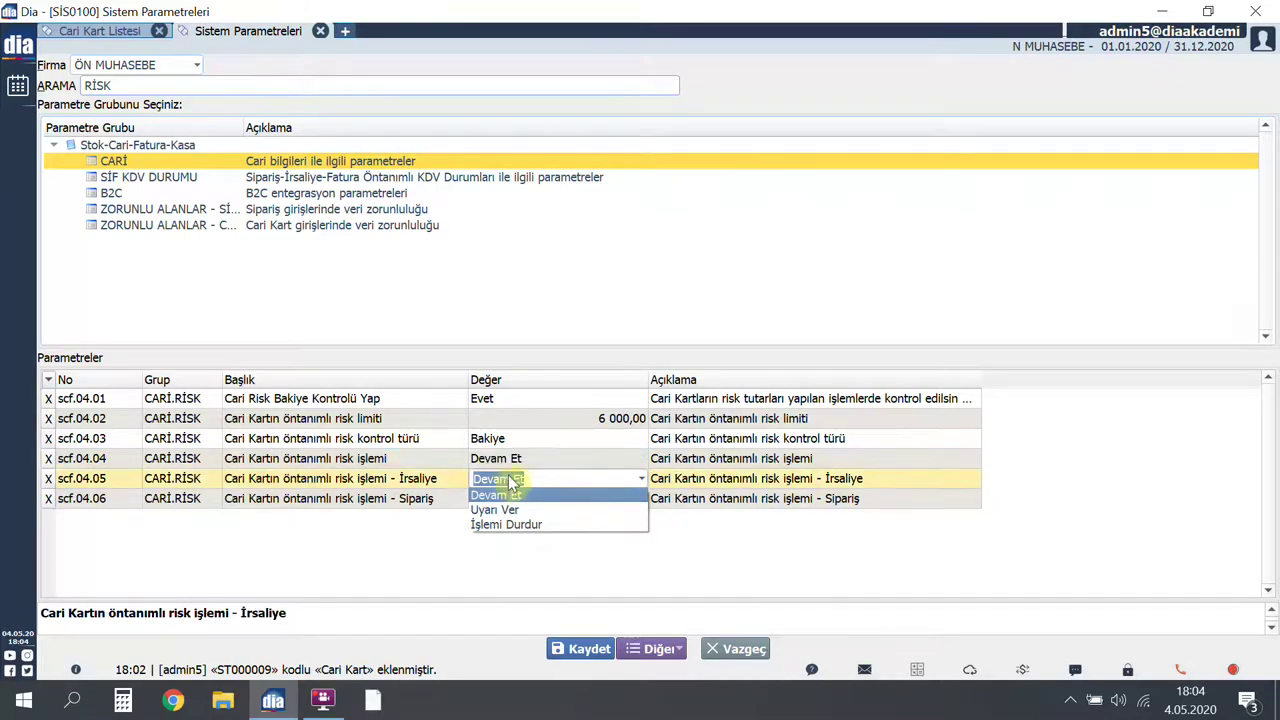
click(512, 509)
click(512, 529)
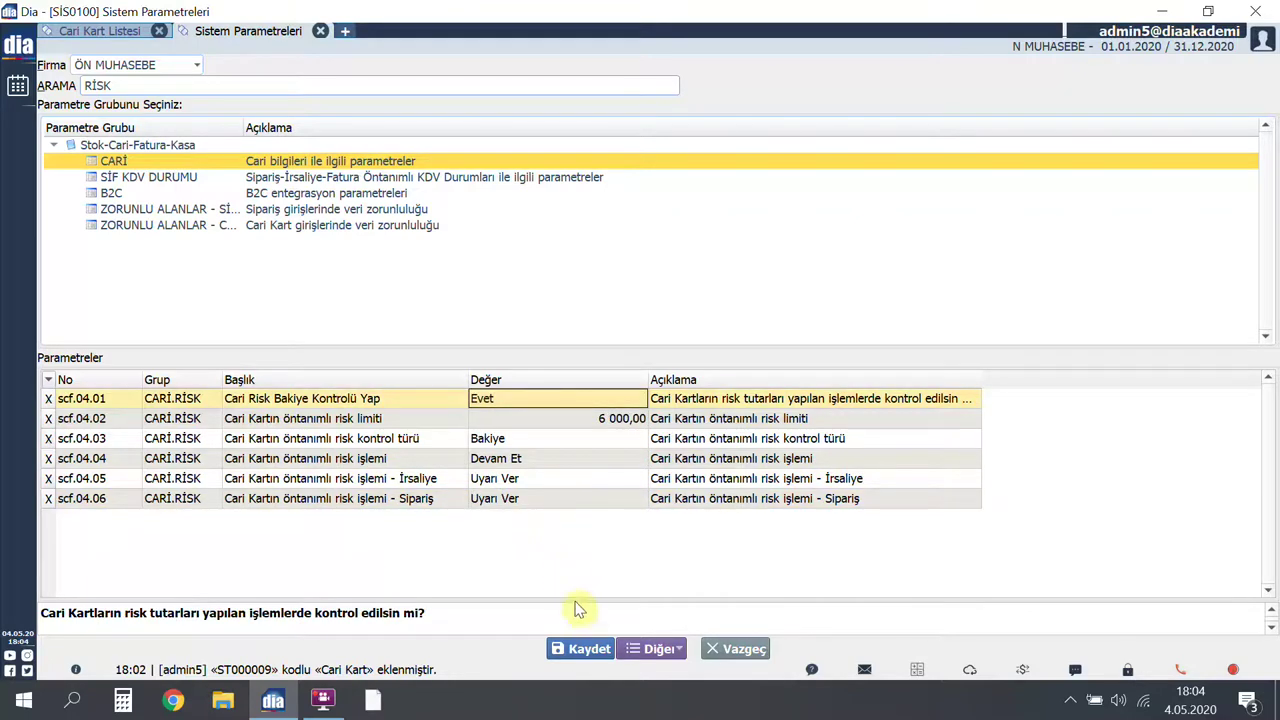
click(580, 650)
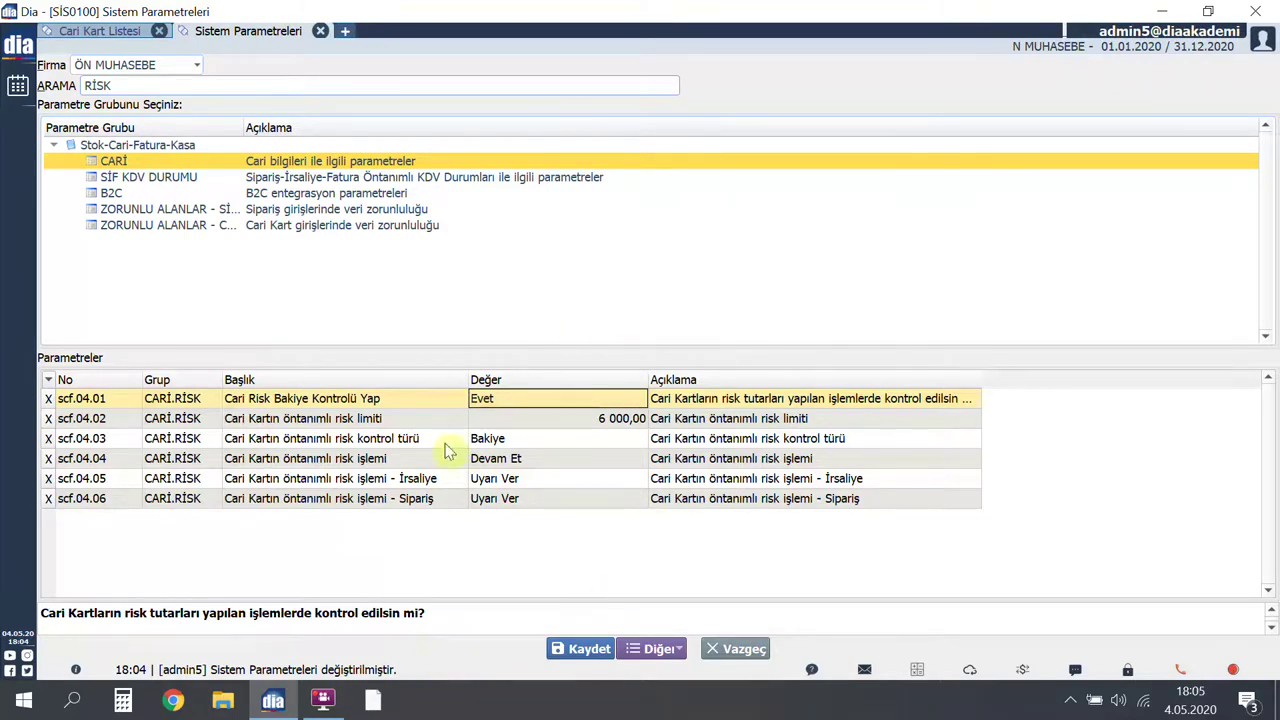
Step: Add a Kuruluş account card titled DENEME FİRMA 2 from the account card list, keeping the default risk settings, and save it
click(140, 36)
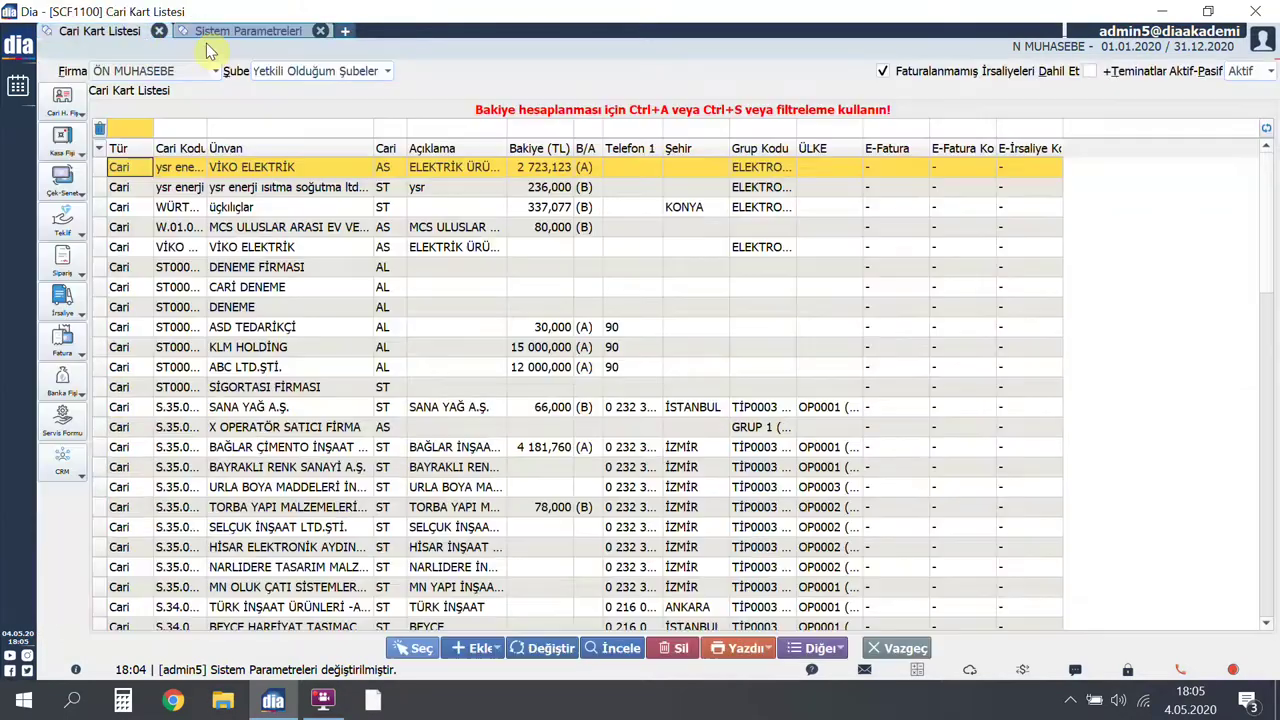
click(480, 648)
text(1DENEME FİRMA 2)
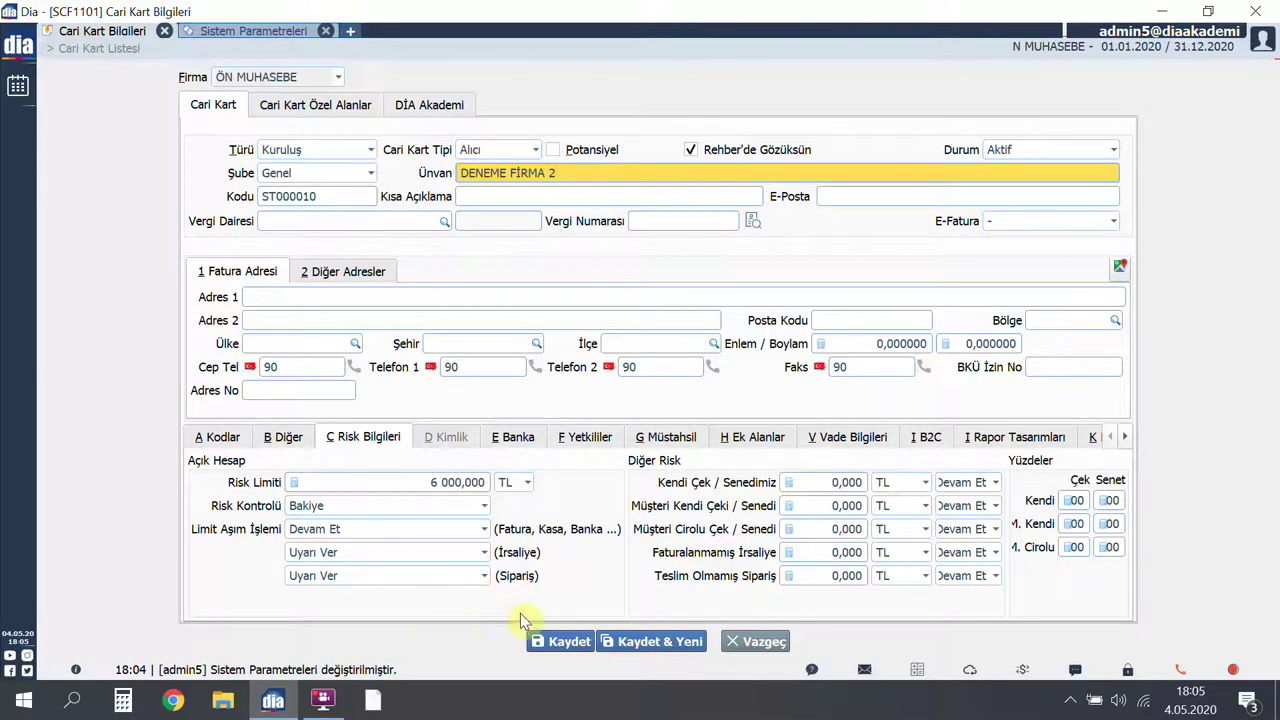
click(568, 643)
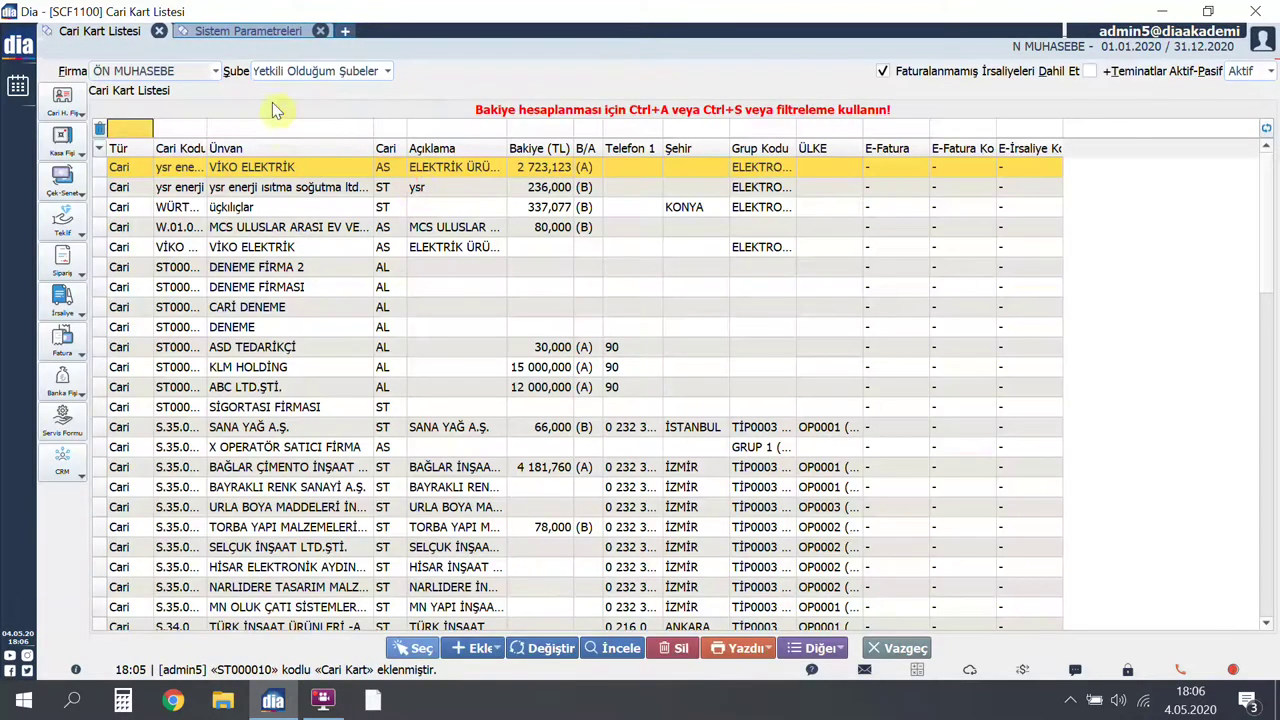
Step: Filter the account list by the title DENEME, record a Perakende Satış invoice for DENEME FİRMA 2, and acknowledge the risk limit warning
text(DENEME)
key(Return)
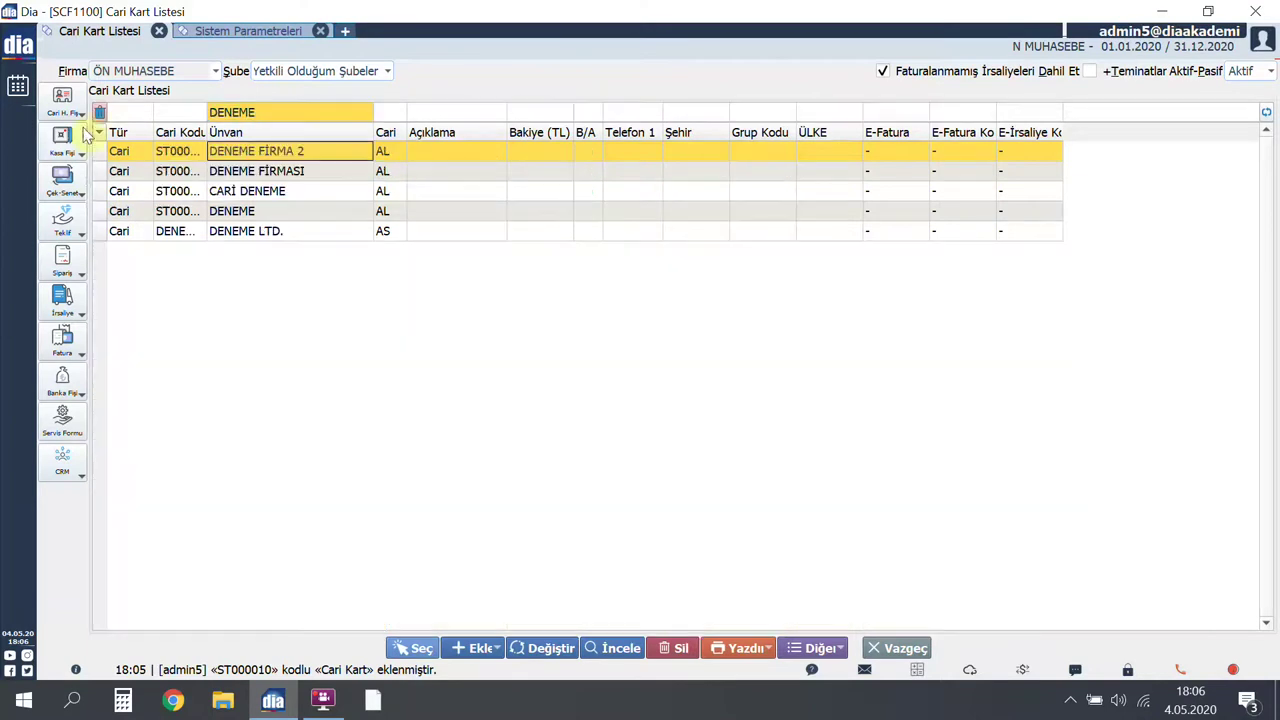
click(68, 345)
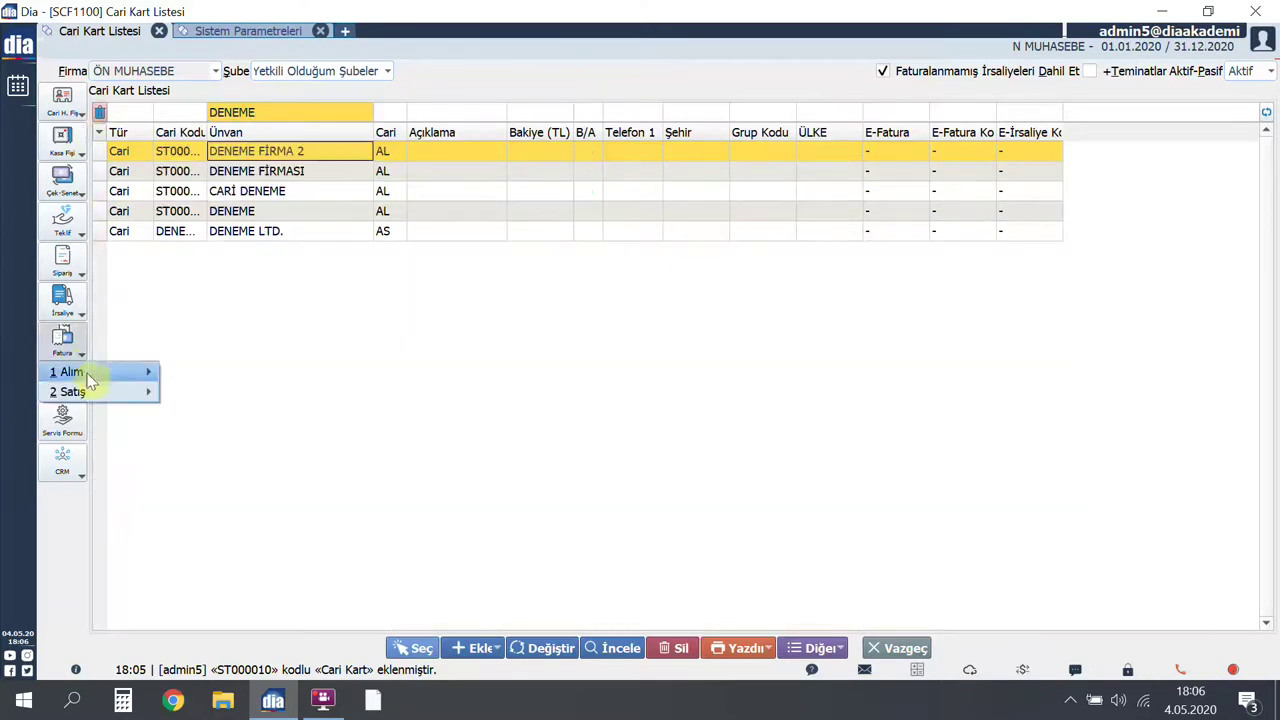
mouse_move(140, 392)
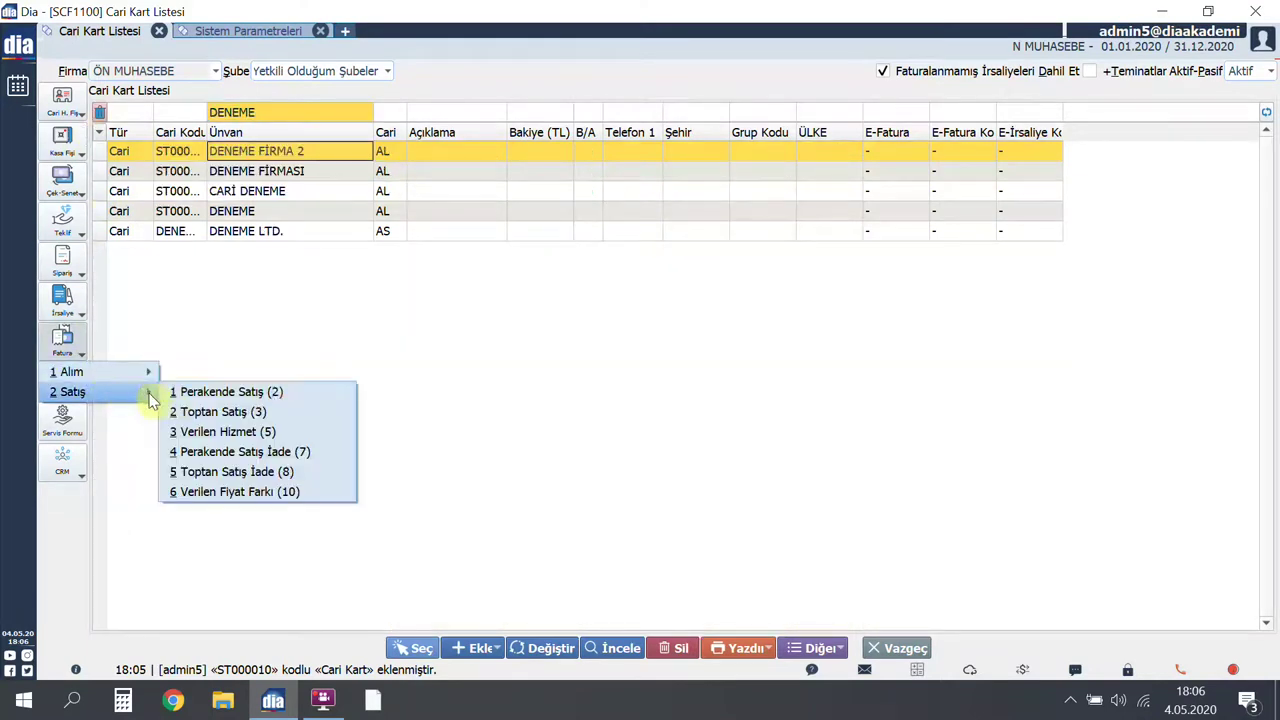
click(224, 395)
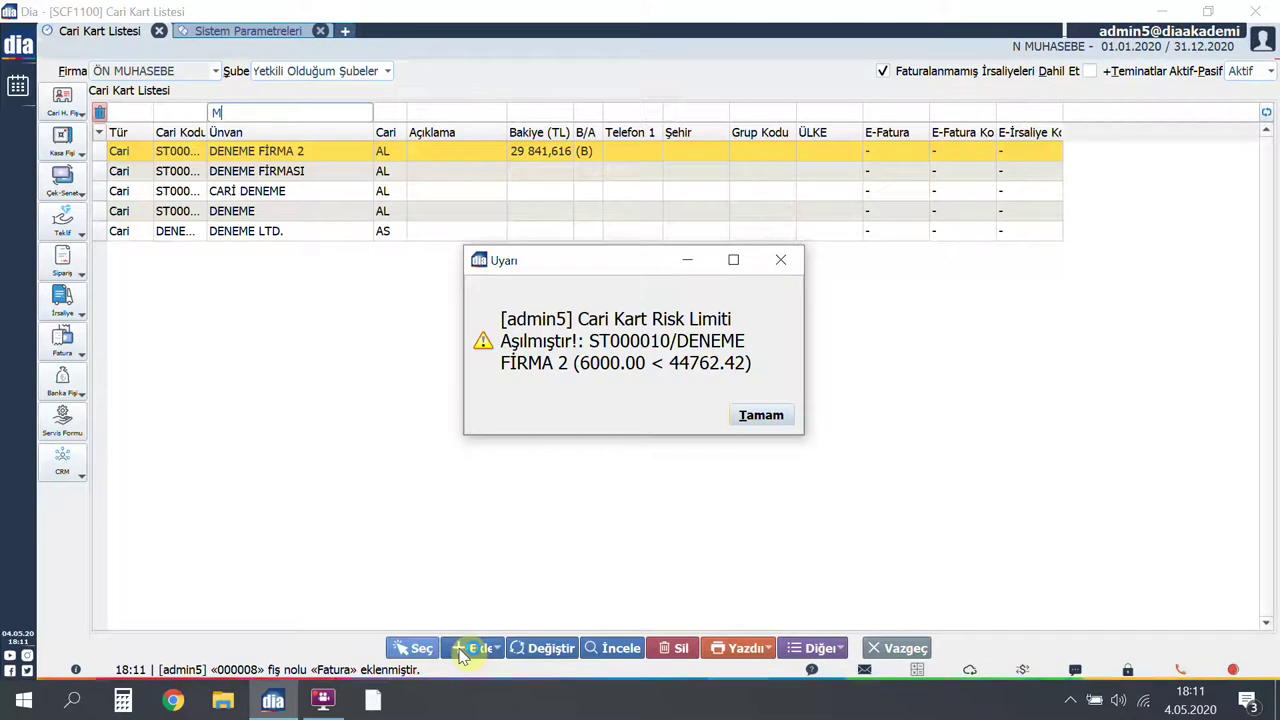
click(760, 420)
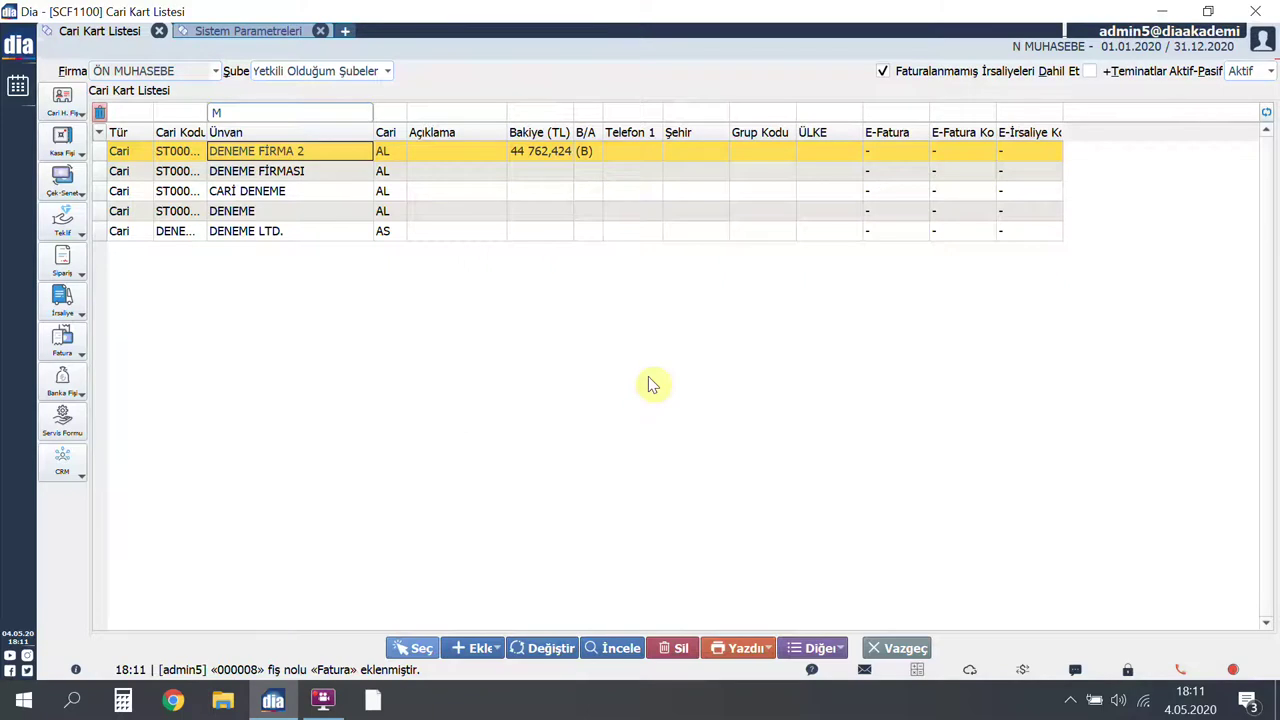
Step: Add the Risk Limiti column to the account card list and widen it slightly
click(99, 133)
mouse_move(129, 194)
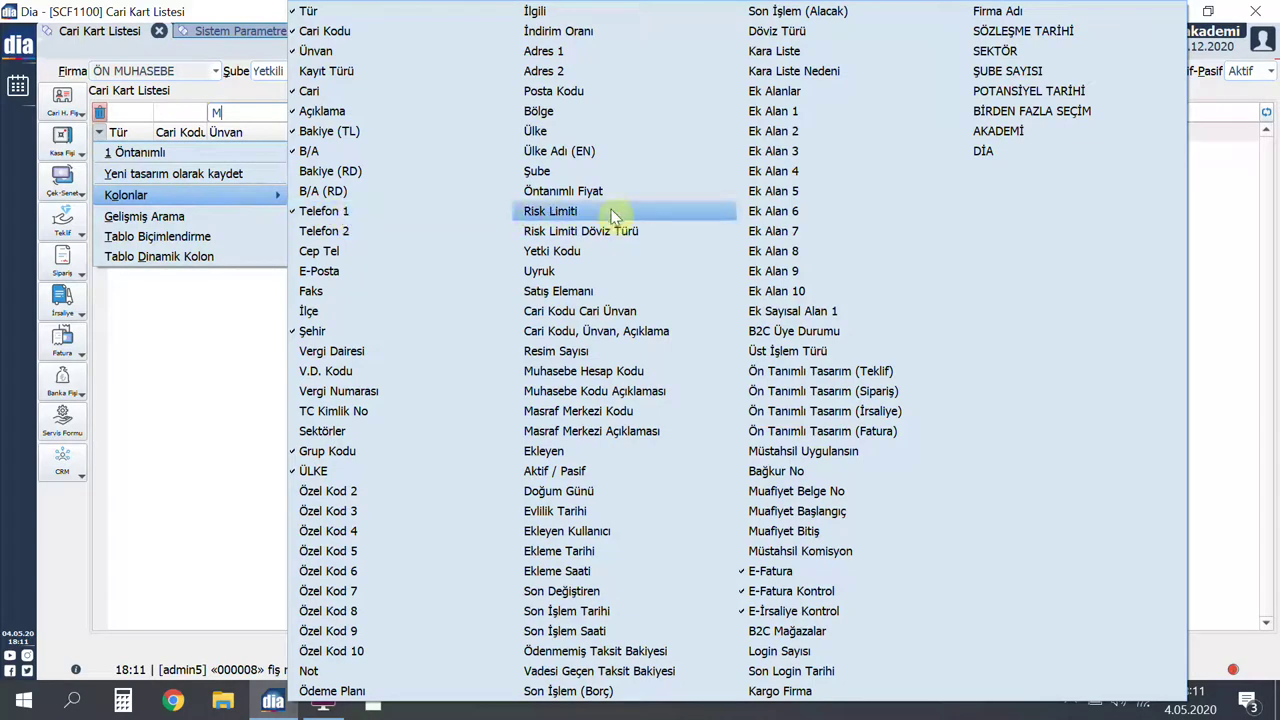
click(976, 316)
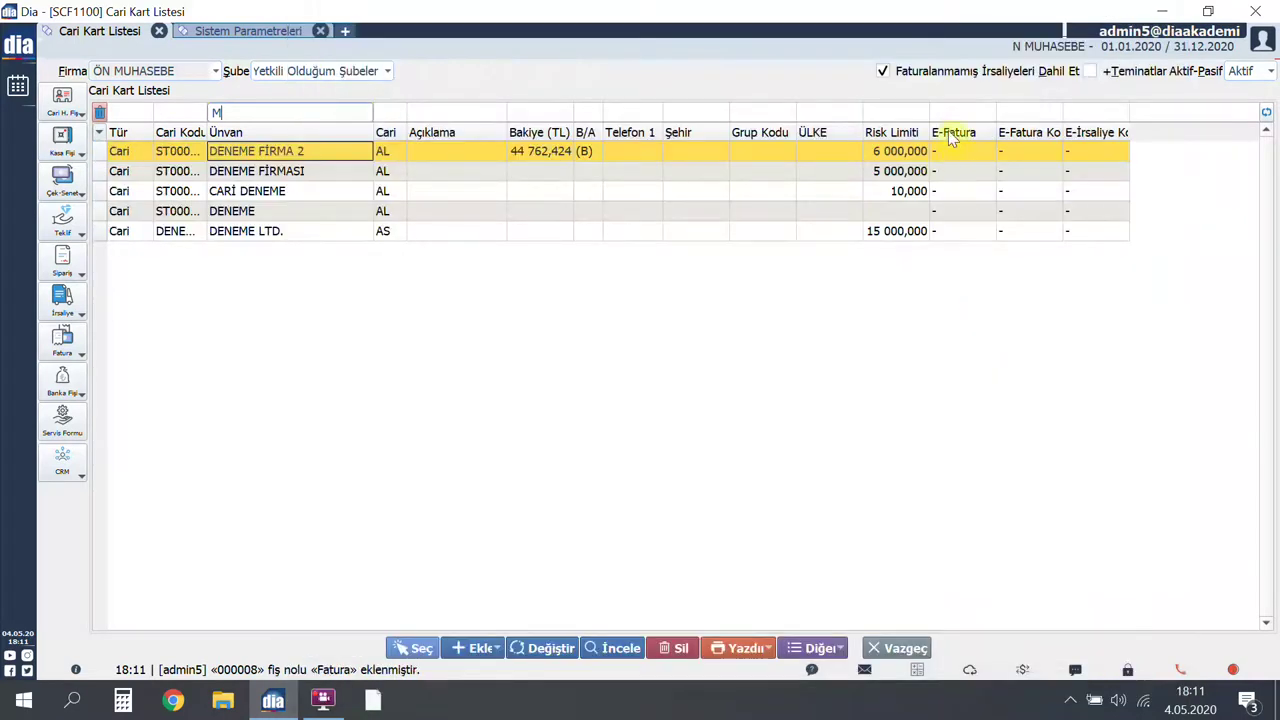
drag(926, 127, 954, 127)
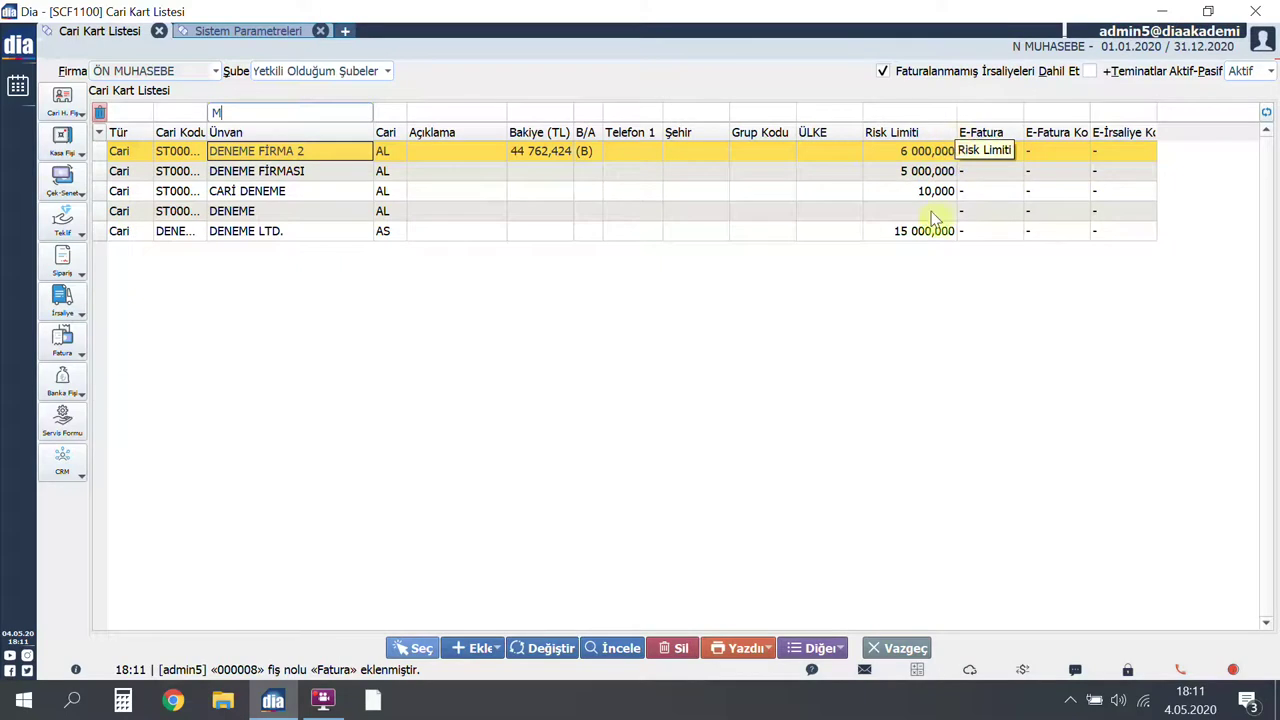